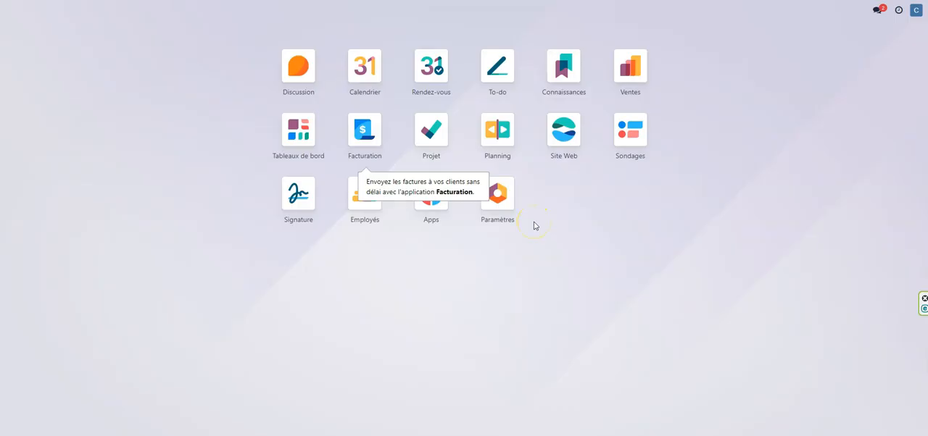
Step: Open the list of sellable products in the Ventes app to review the items offered and their prices
click(565, 132)
click(639, 76)
click(161, 15)
click(162, 31)
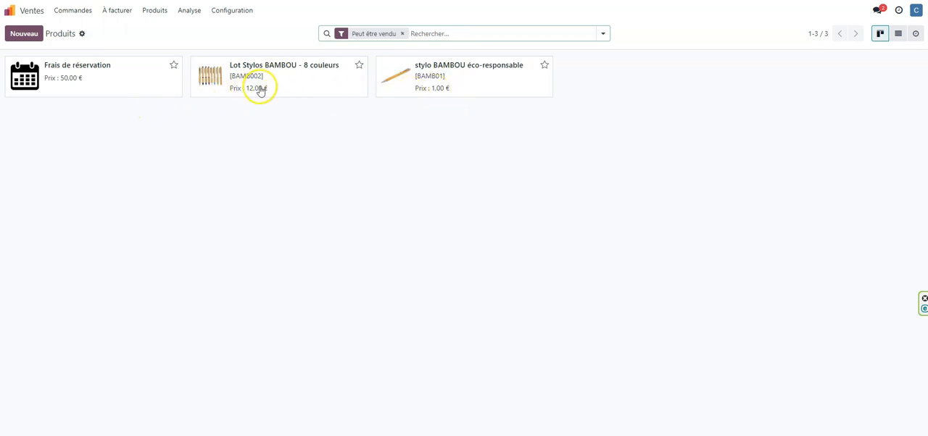
Step: Publish the product "stylo BAMBOU éco-responsable" in the website's shop
click(9, 15)
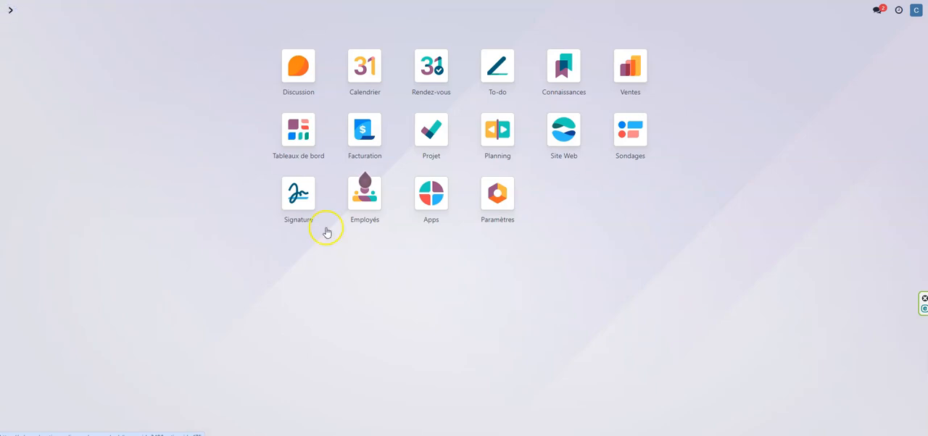
click(569, 131)
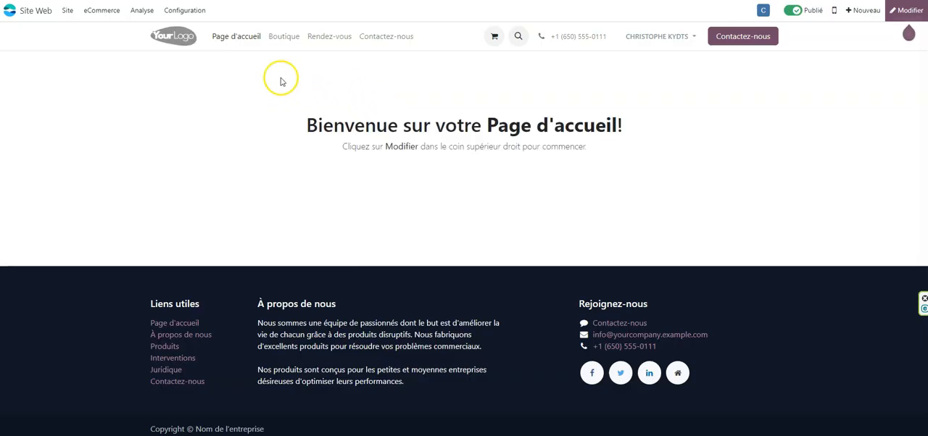
click(287, 40)
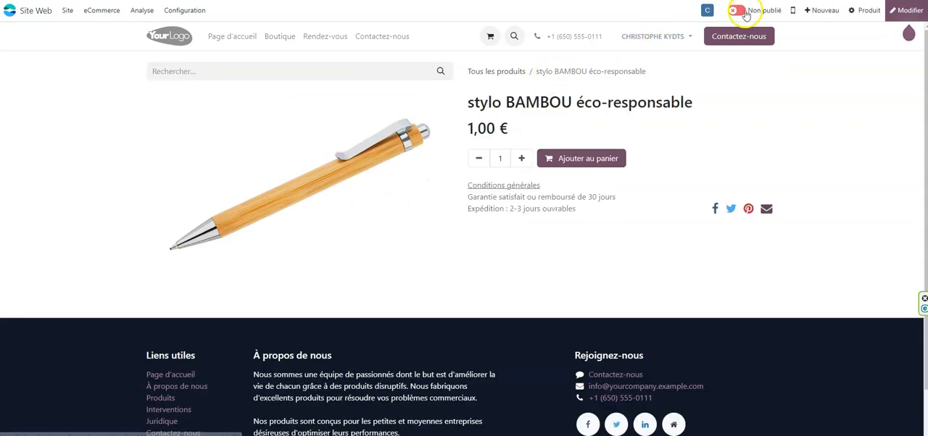
click(745, 13)
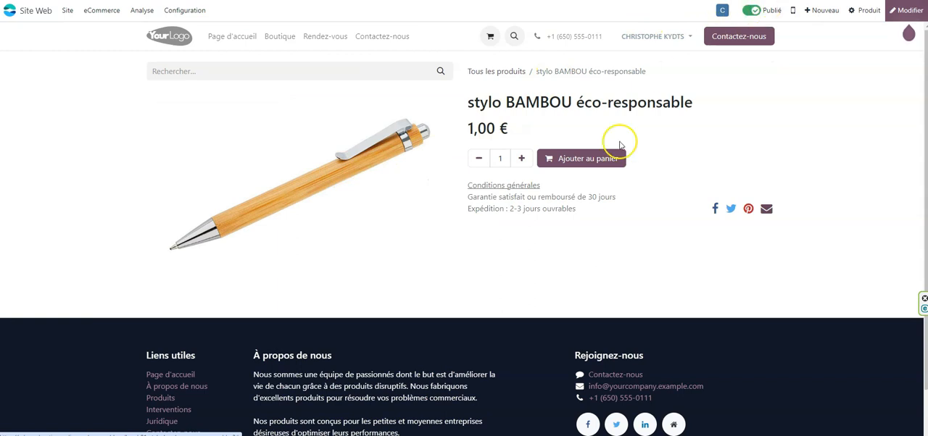
Step: Publish the product "Lot Stylos BAMBOU - 8 couleurs" in the online shop
click(279, 38)
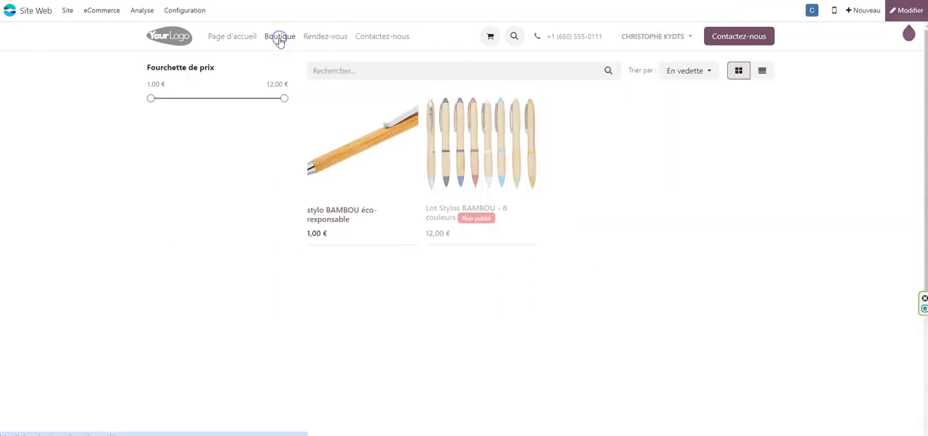
click(440, 167)
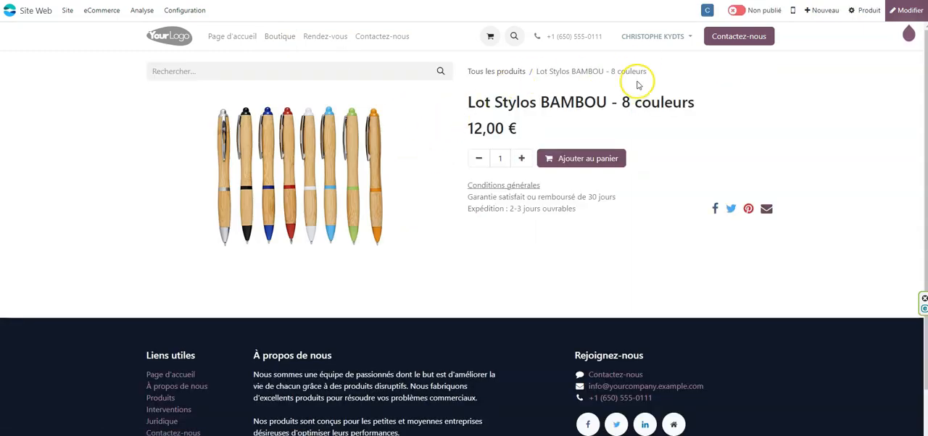
click(741, 10)
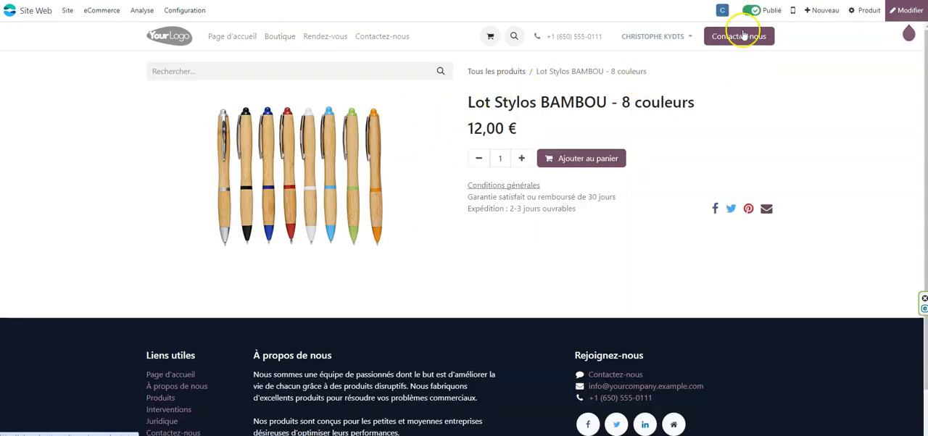
Step: From the shop, add 3 units of "Lot Stylos BAMBOU - 8 couleurs" to the cart
click(234, 37)
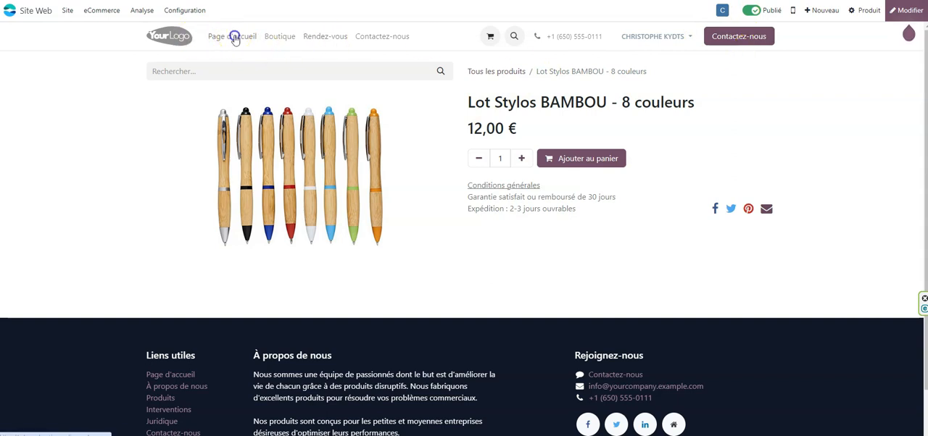
click(283, 37)
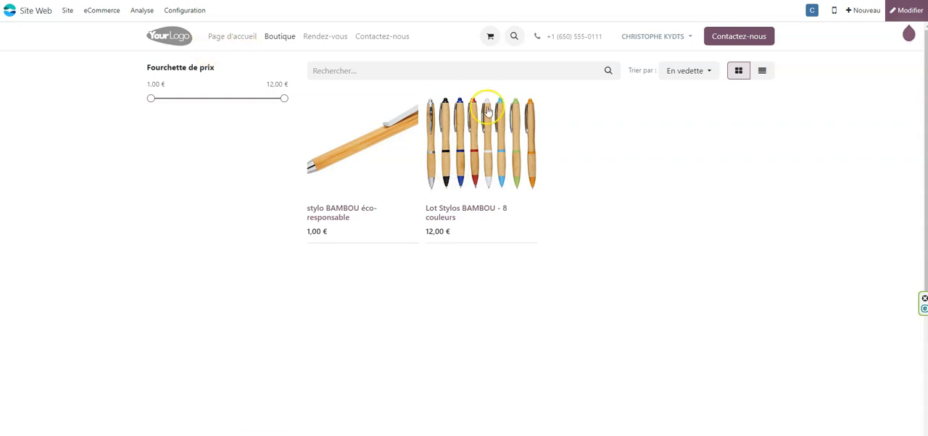
click(471, 155)
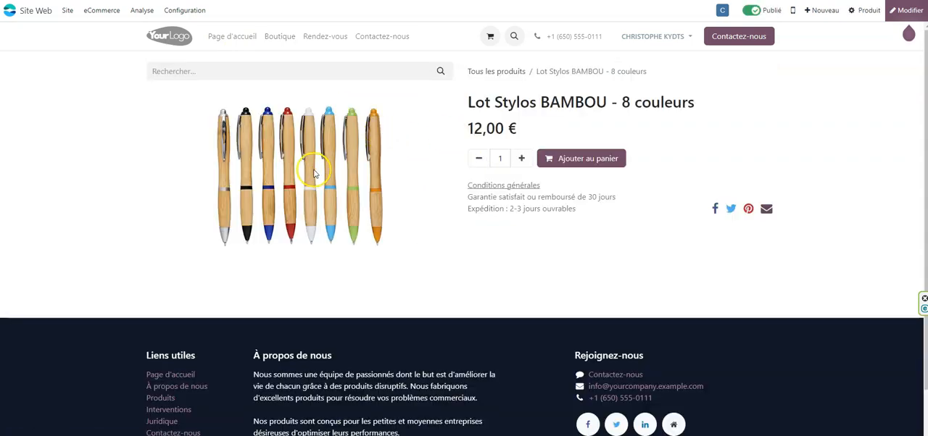
click(522, 159)
click(522, 159)
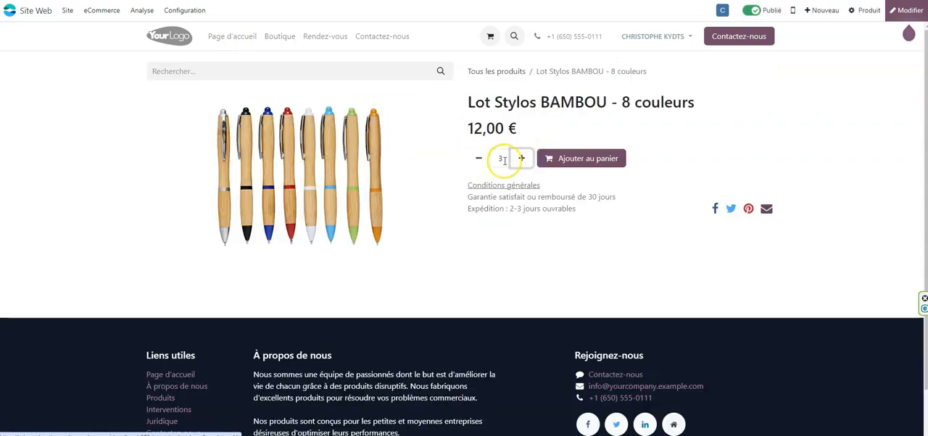
click(587, 159)
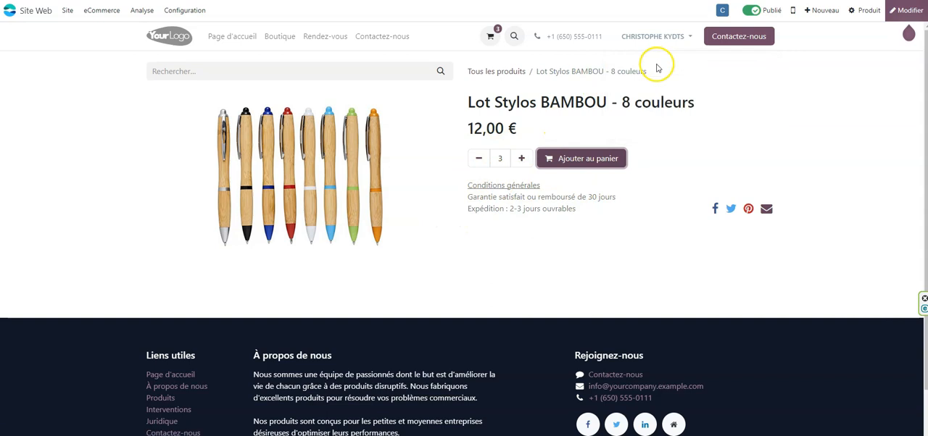
Step: Proceed from the cart to checkout and submit the billing address with street, postal code, city and country, declining the browser's offer to store it
click(488, 38)
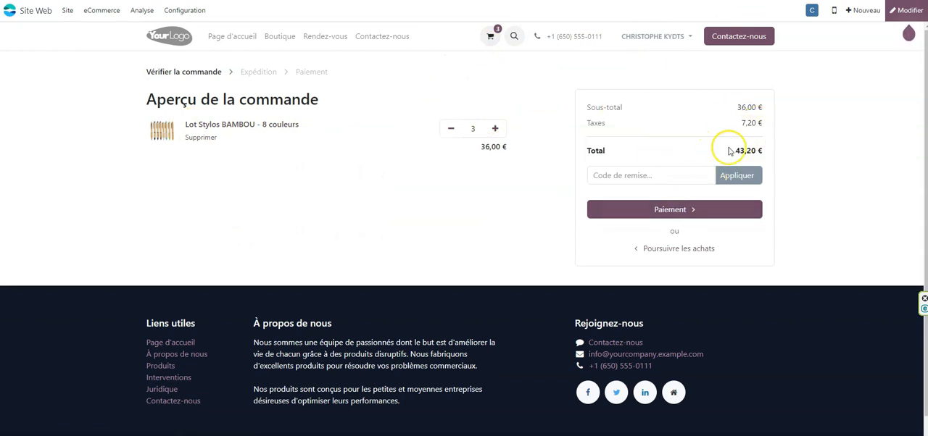
click(678, 211)
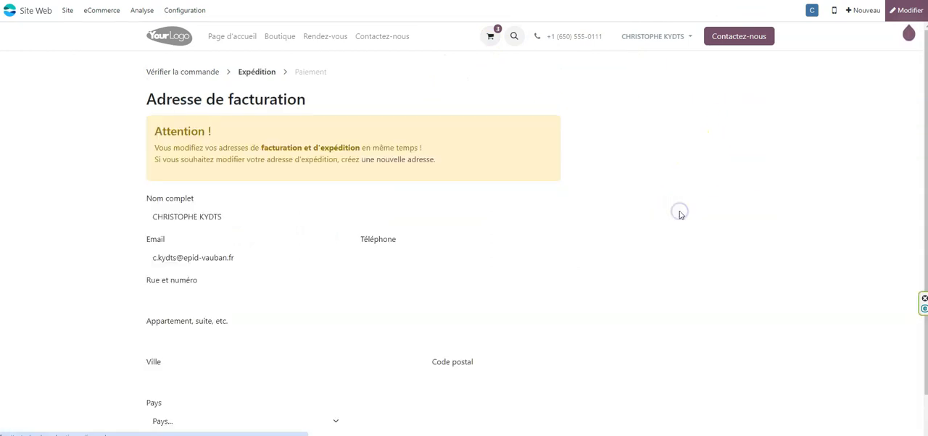
scroll(468, 170, down, 1)
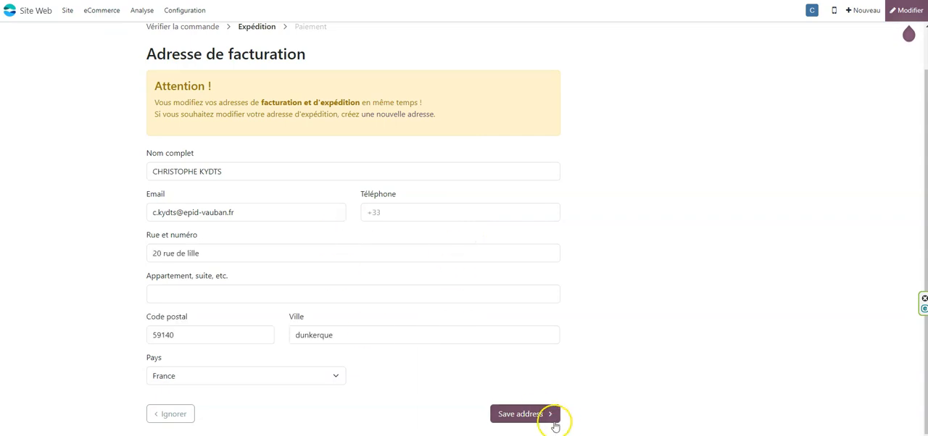
click(538, 414)
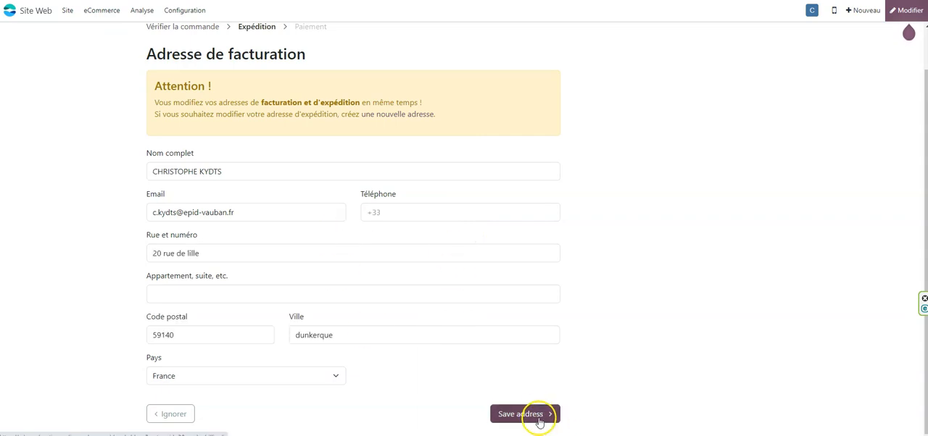
click(758, 118)
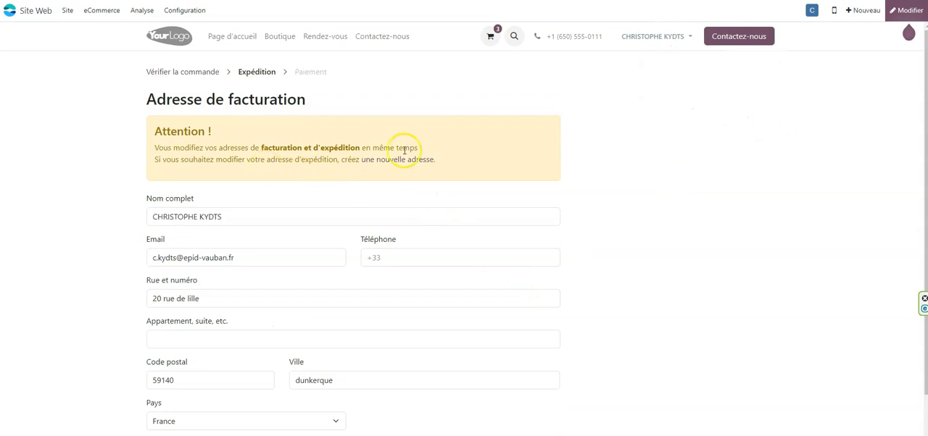
Step: Add the customer's phone number to the billing address, save it and confirm the billing and shipping addresses to reach the payment stage
scroll(445, 221, down, 1)
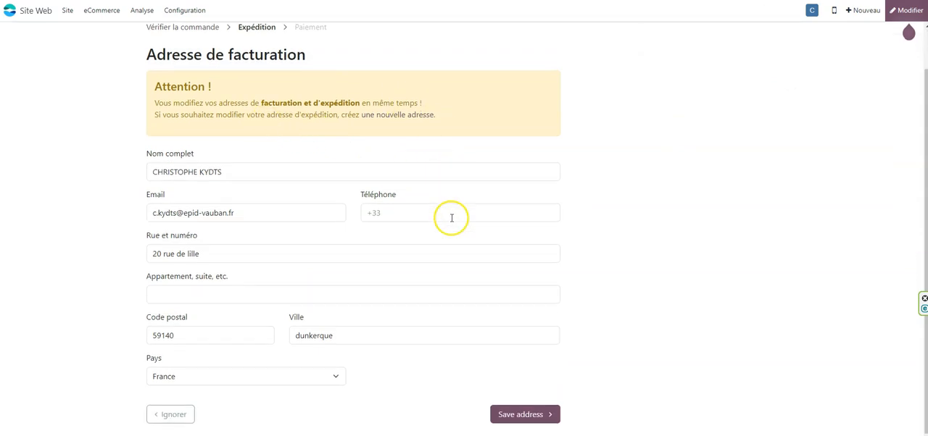
click(413, 211)
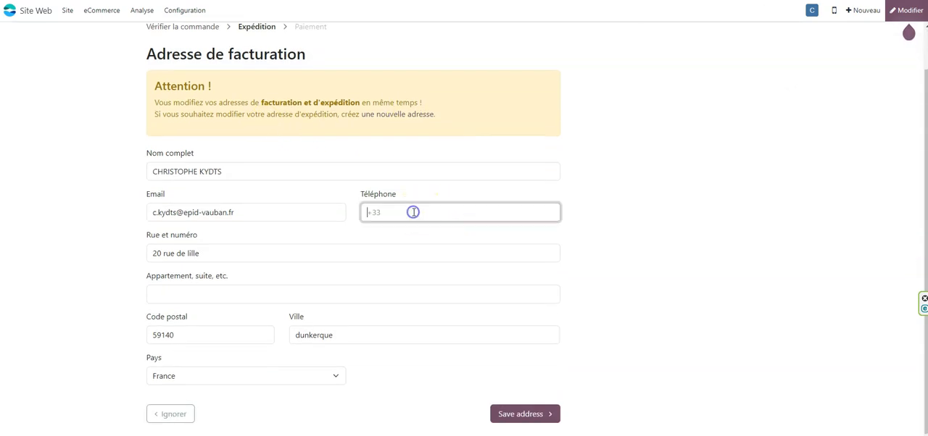
text(0700000000)
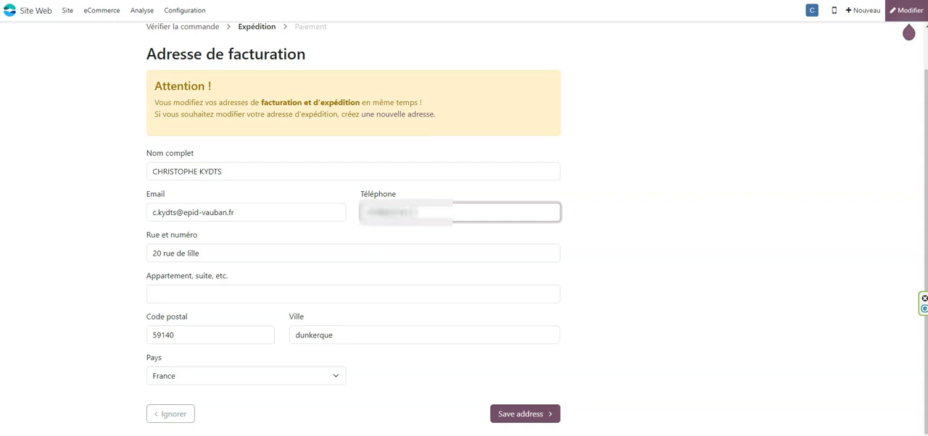
click(520, 414)
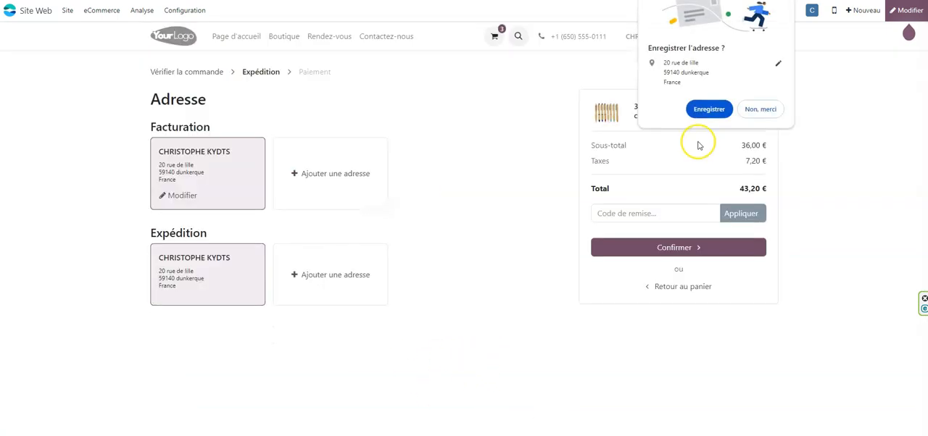
click(756, 109)
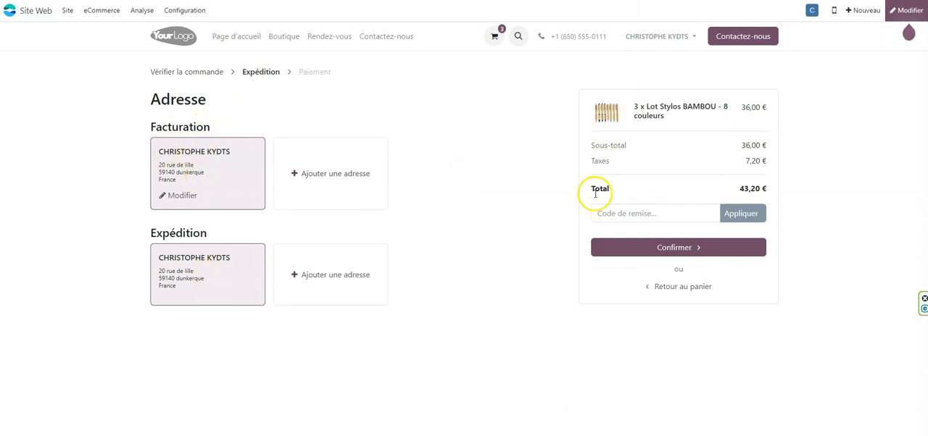
click(620, 214)
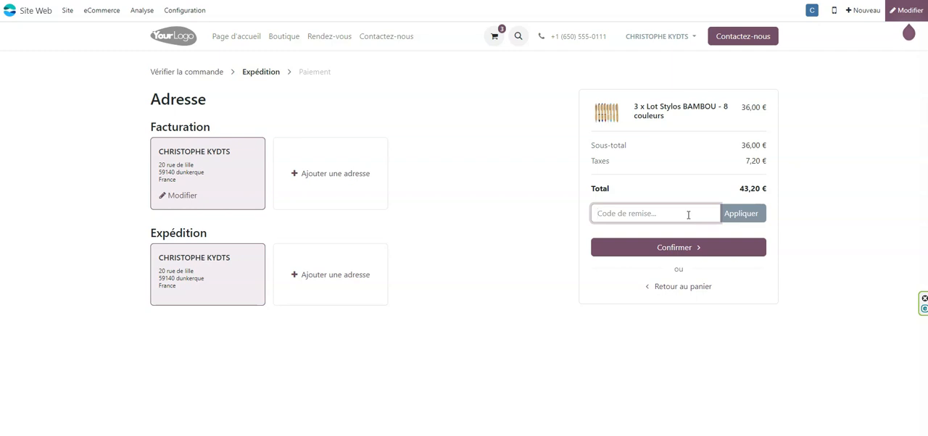
click(674, 250)
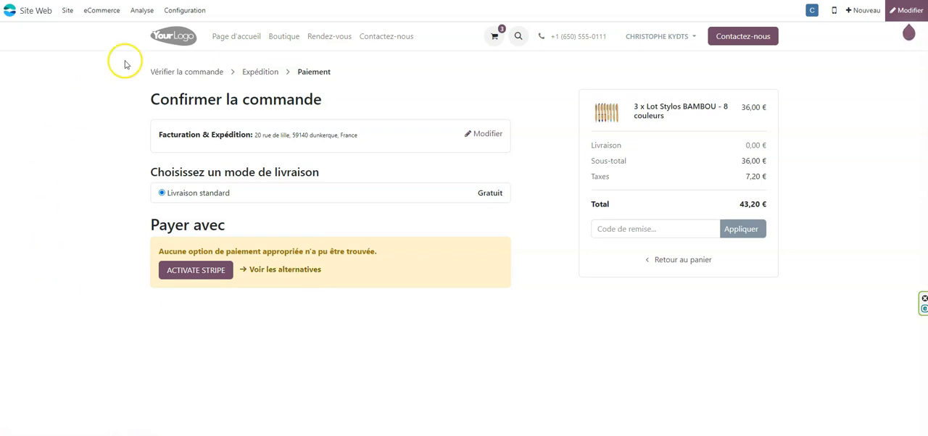
Step: Install the Démo payment provider for the website's eCommerce and open its configuration
click(196, 13)
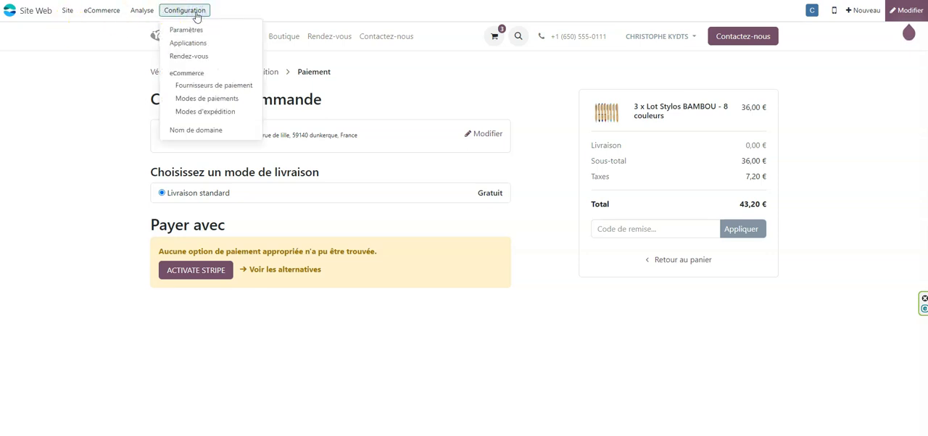
click(229, 99)
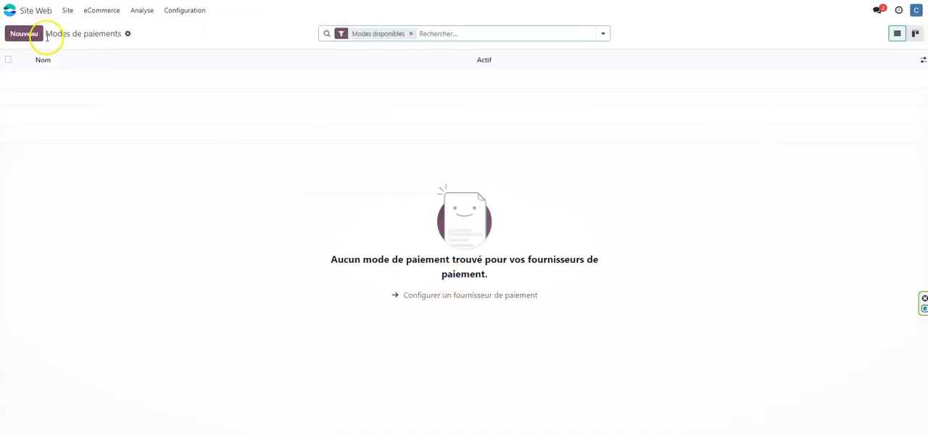
click(189, 10)
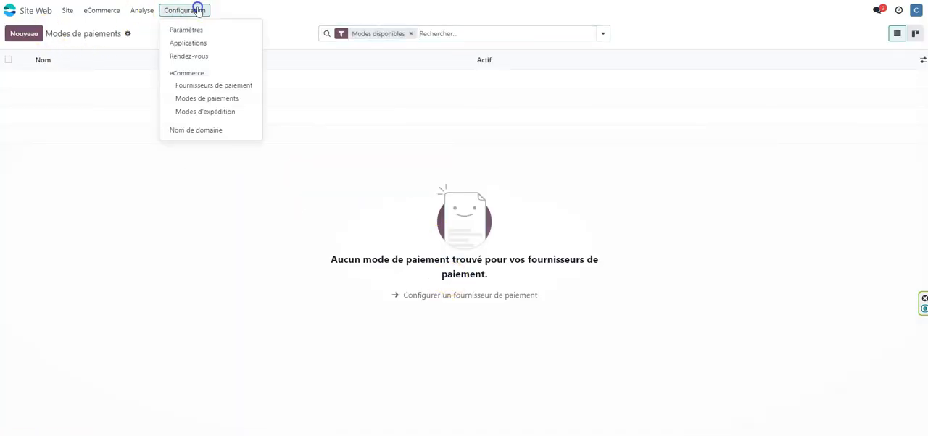
click(212, 87)
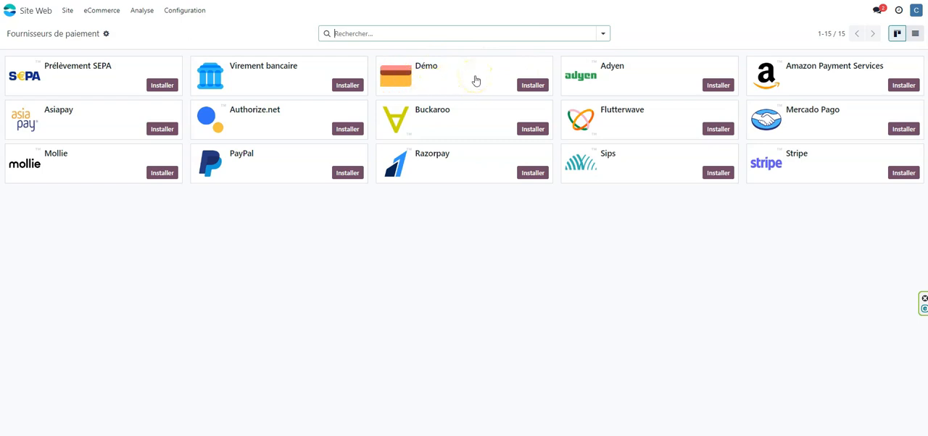
click(532, 85)
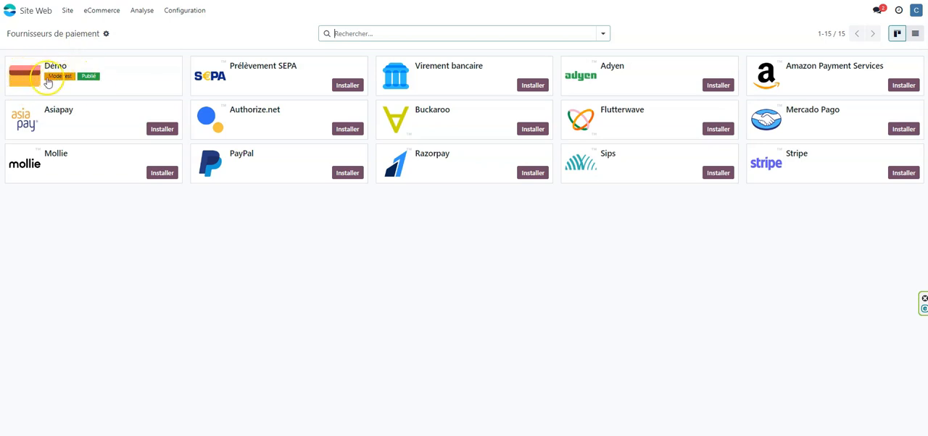
click(116, 82)
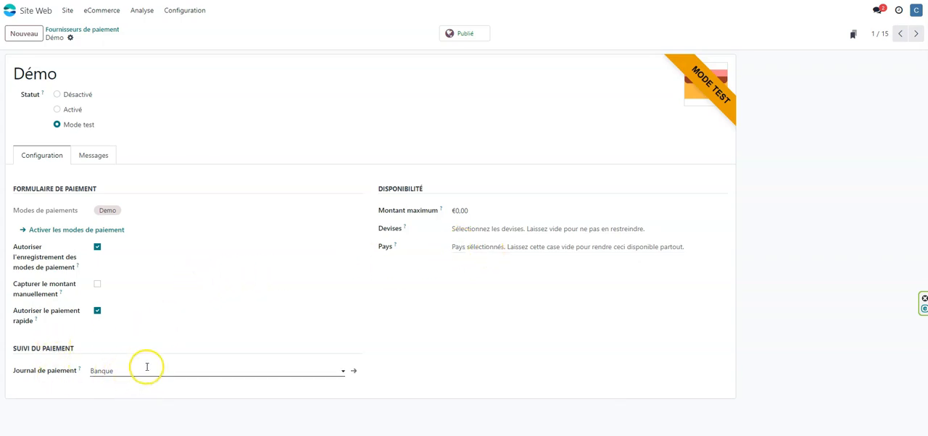
Step: Return to the website's cart and pay for the order through Démo express payment with the payment status set to Réussi
click(13, 10)
click(566, 136)
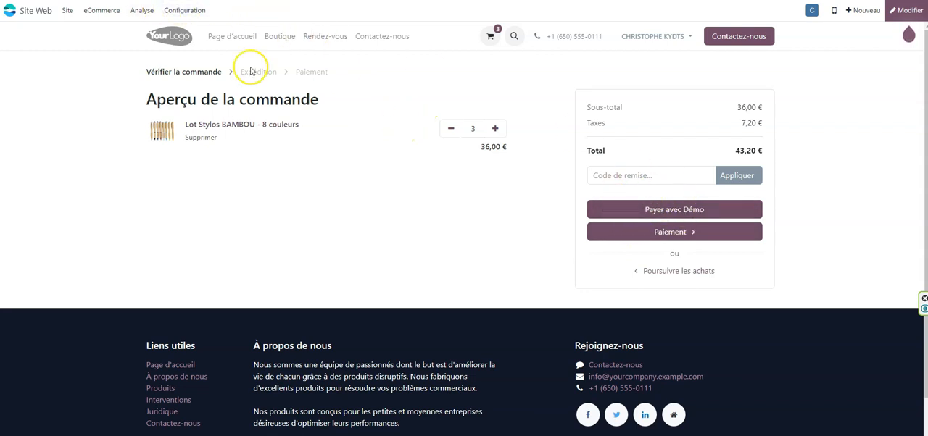
click(673, 212)
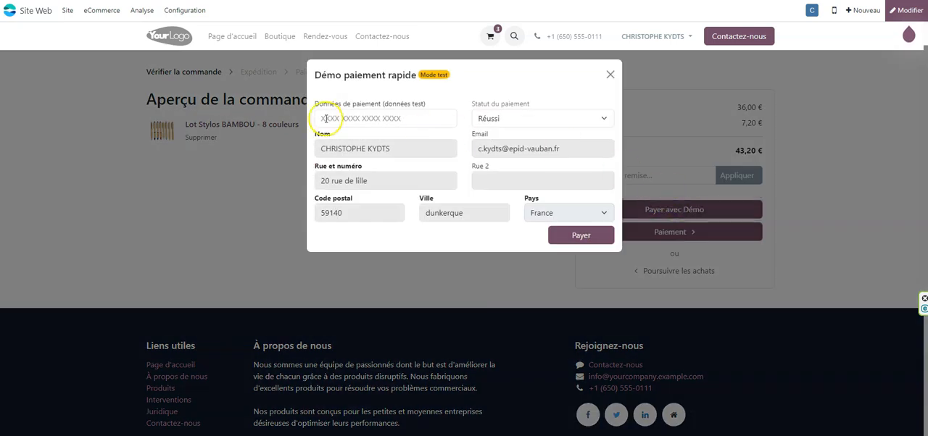
click(480, 116)
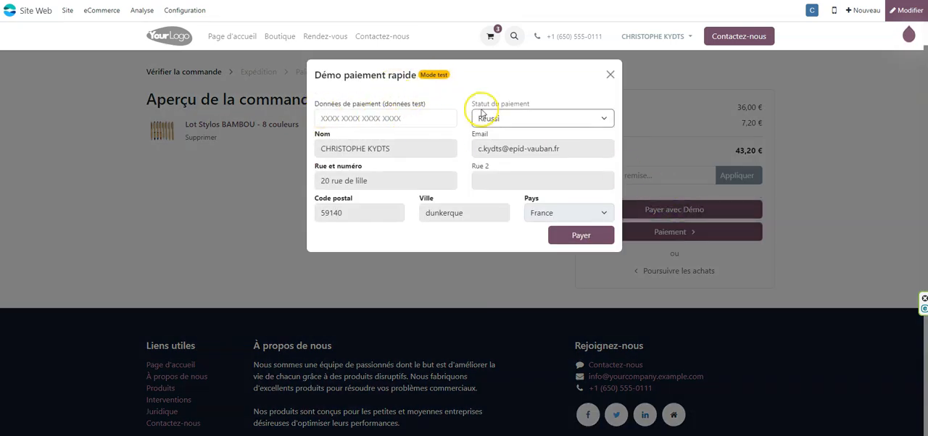
click(523, 120)
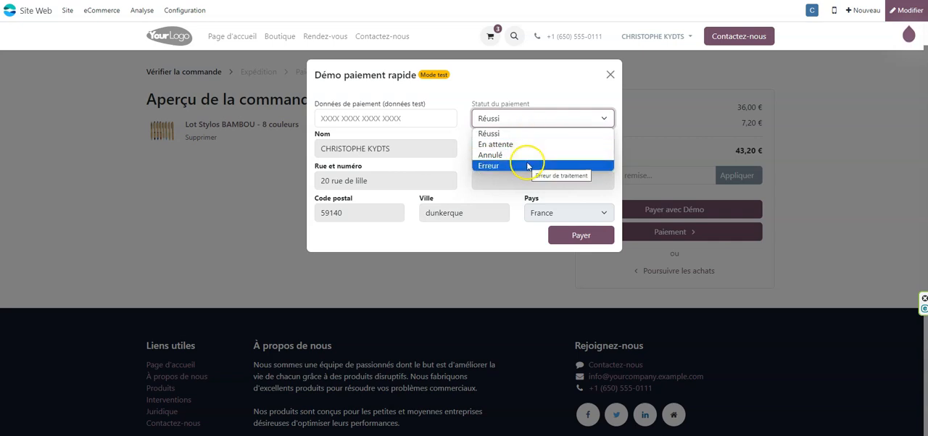
click(526, 132)
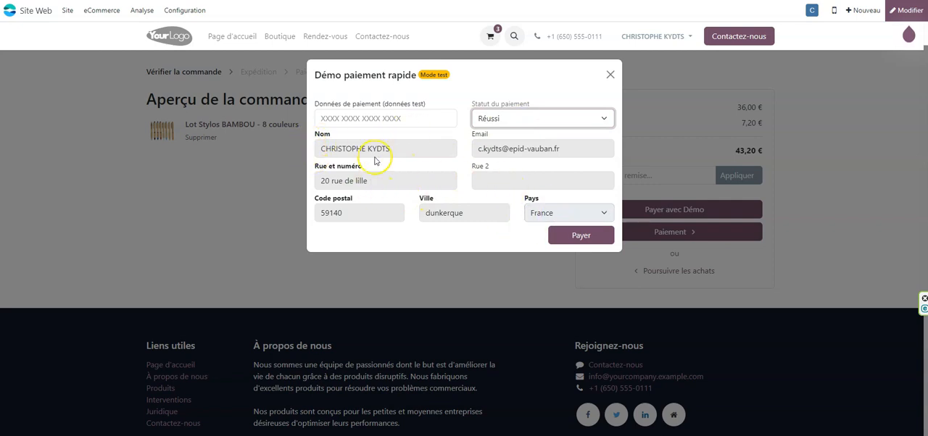
click(587, 238)
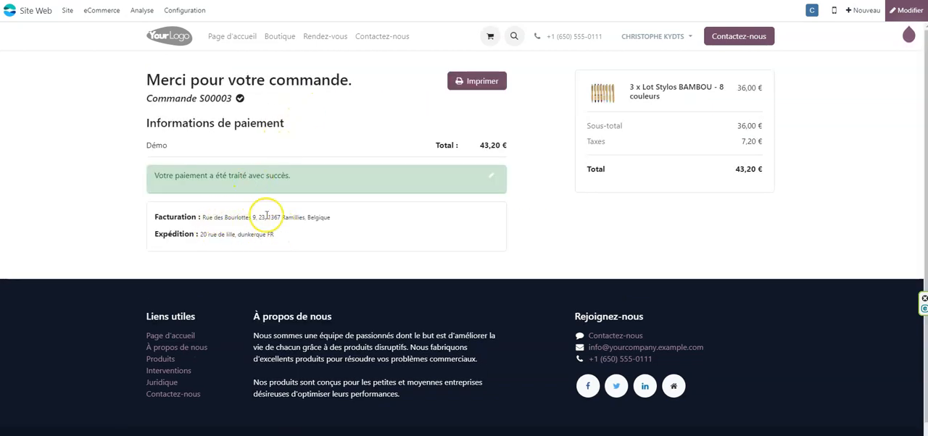
Step: Check the billing address on the order confirmation and review the printable version of the order
drag(202, 217, 328, 217)
click(330, 218)
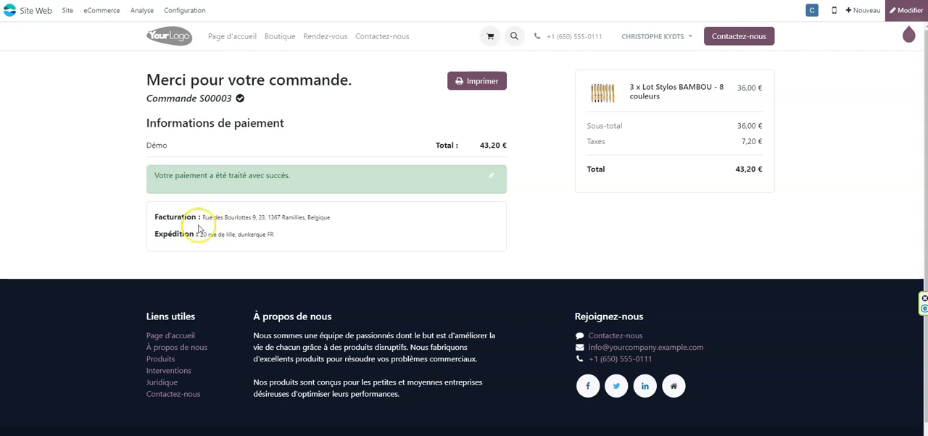
drag(202, 218, 338, 217)
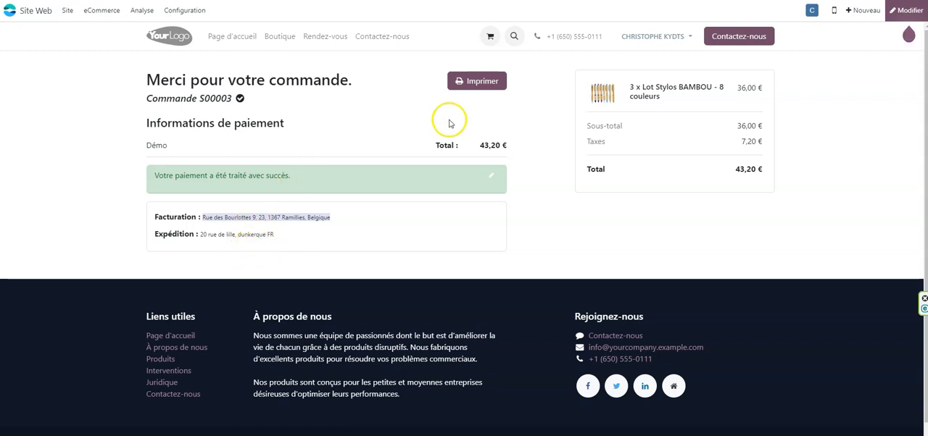
click(496, 80)
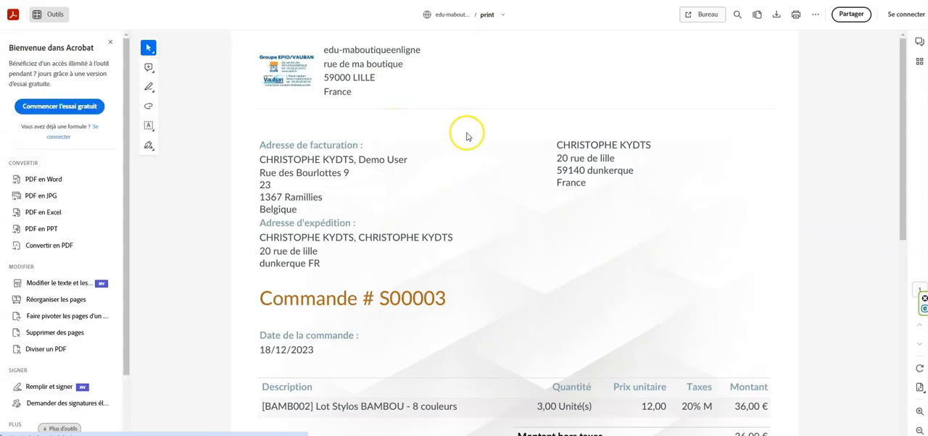
scroll(491, 145, down, 5)
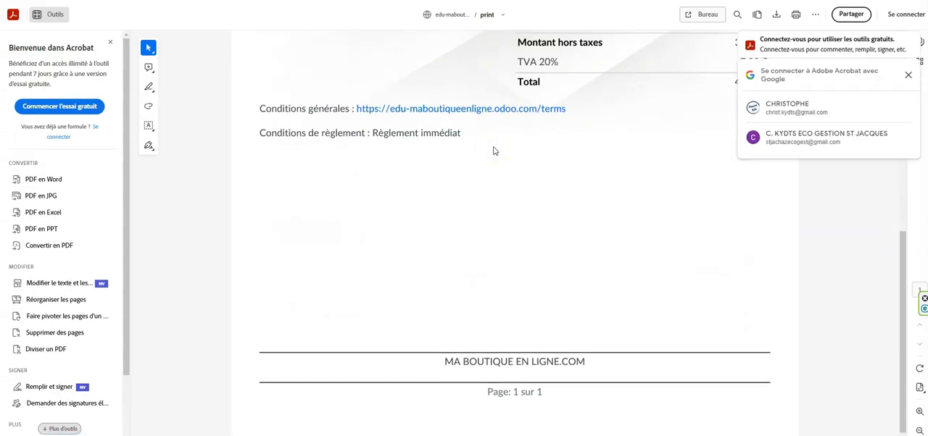
scroll(494, 151, up, 5)
click(250, 1)
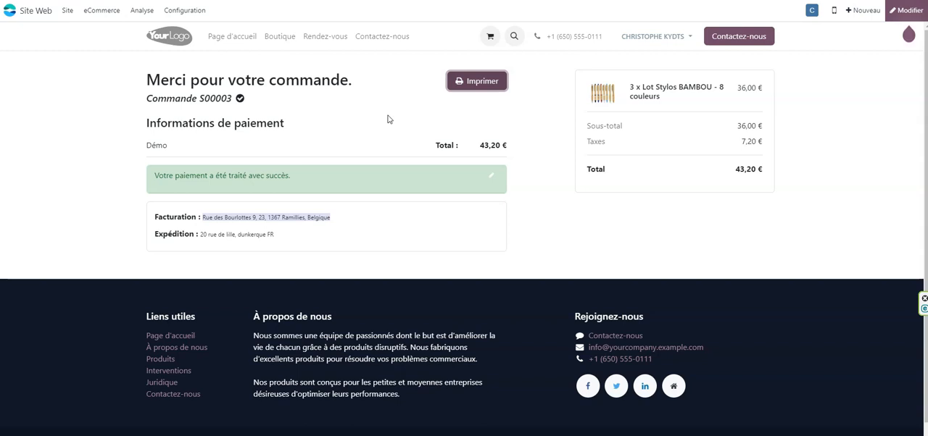
click(355, 81)
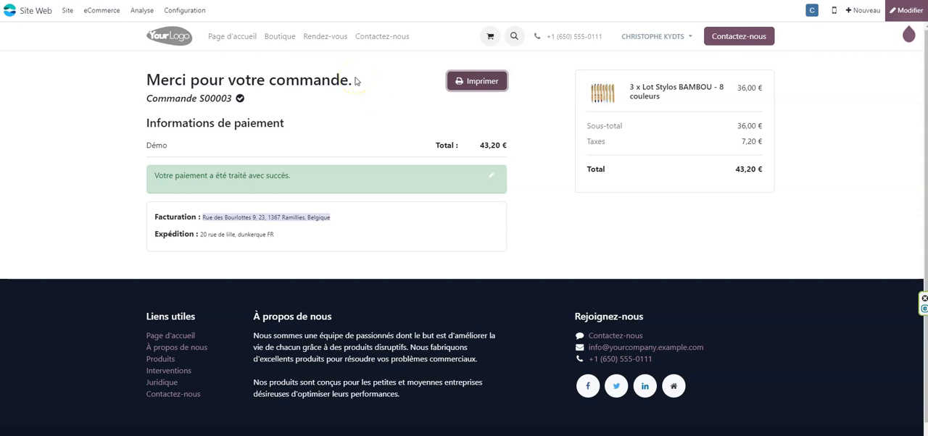
Step: Open the "Livraison standard" shipping method to review its settings
click(190, 10)
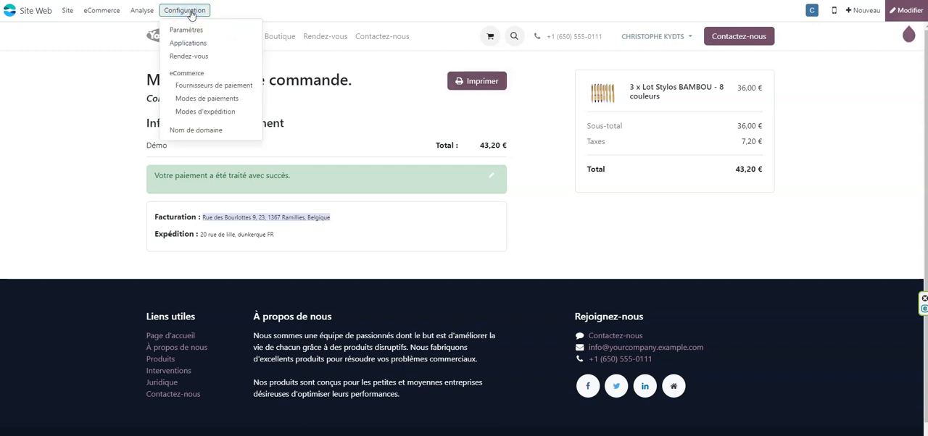
click(200, 113)
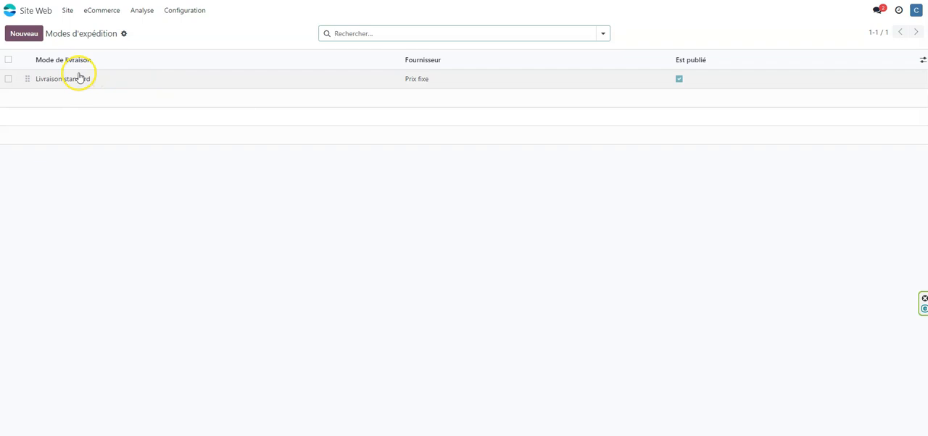
click(80, 80)
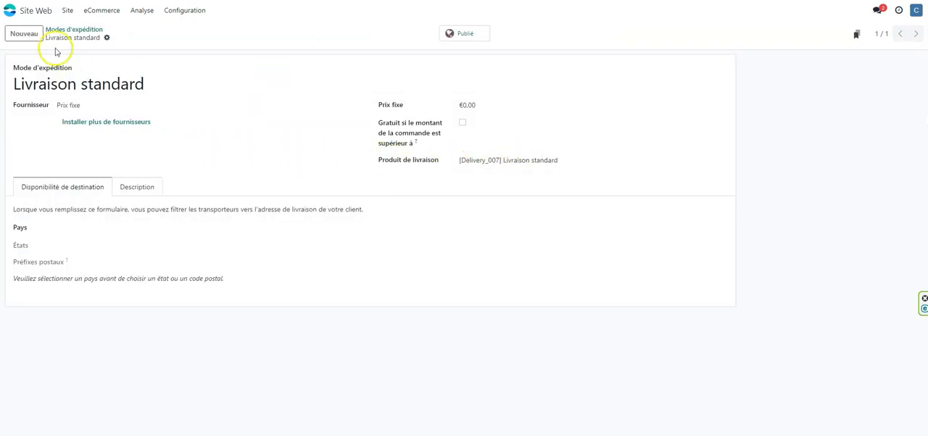
Step: Enable "Paiements & retrait sur site" in the website's shipping settings, save, and check its pickup site options
click(188, 11)
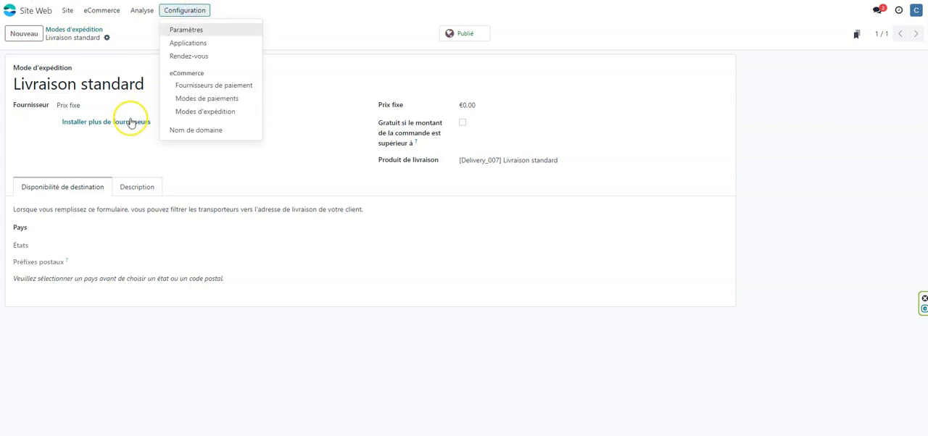
click(188, 29)
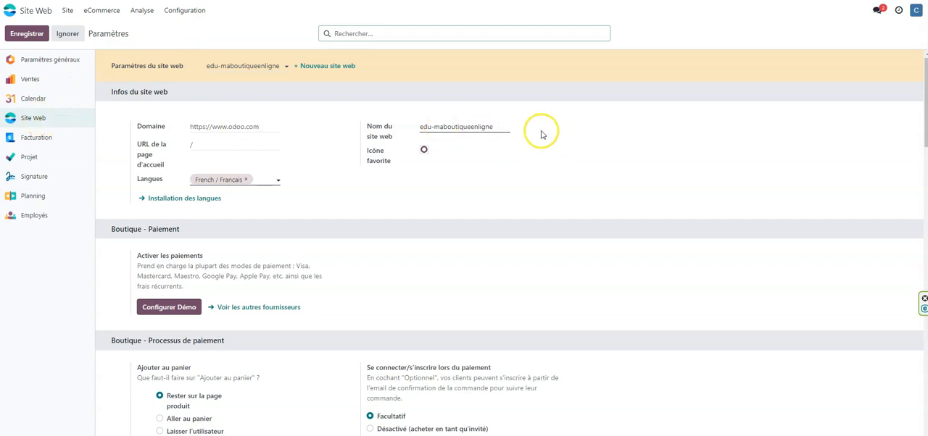
scroll(551, 125, down, 1)
scroll(556, 123, down, 5)
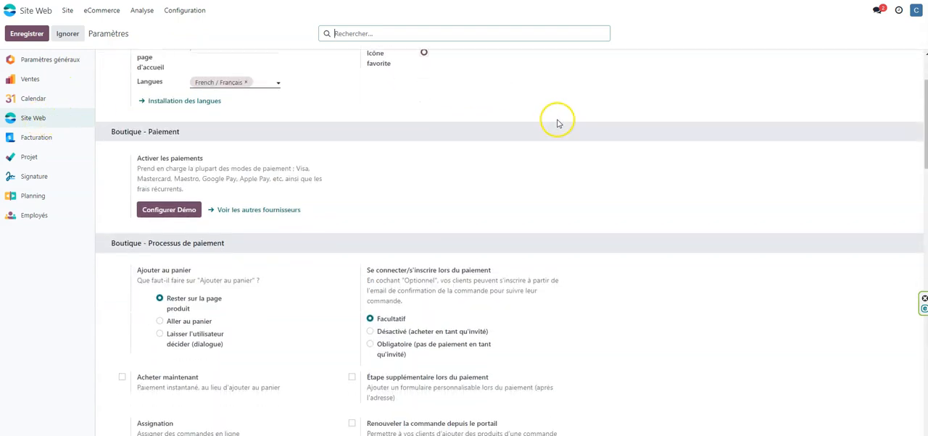
scroll(557, 124, down, 5)
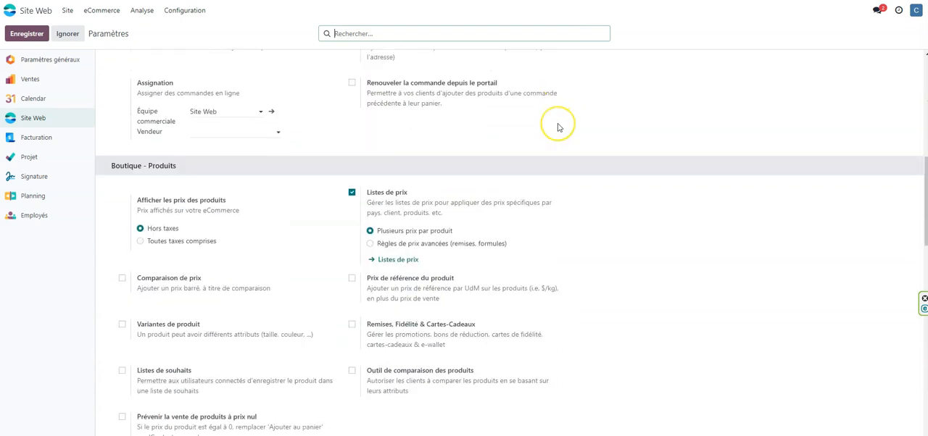
scroll(557, 126, down, 2)
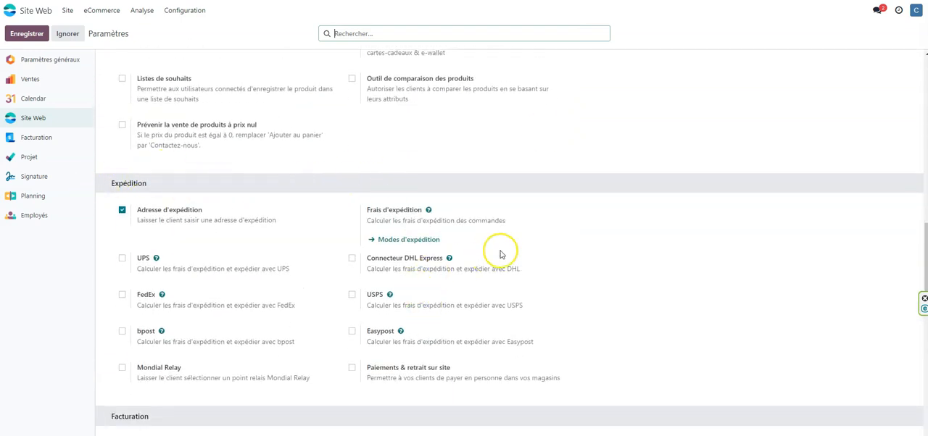
scroll(507, 261, down, 2)
click(352, 272)
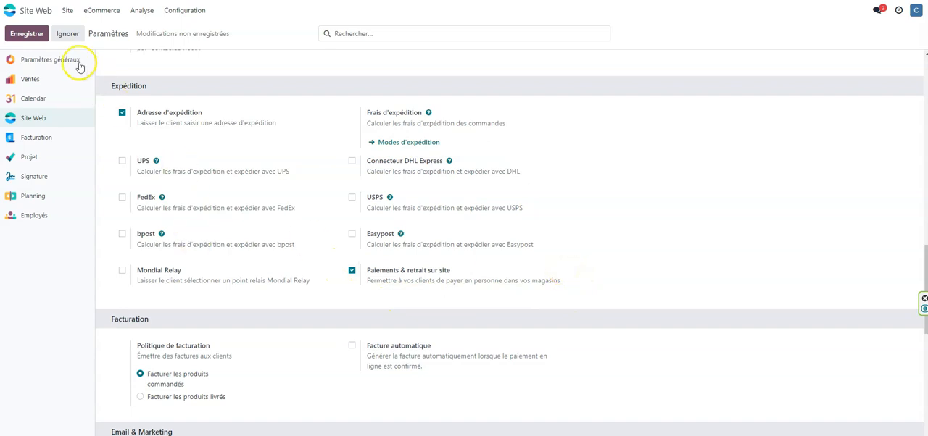
click(27, 35)
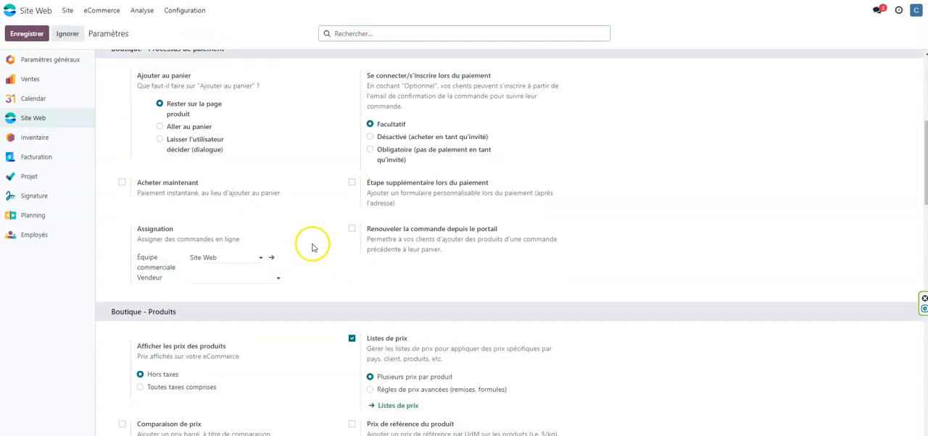
scroll(353, 246, up, 2)
scroll(352, 244, down, 12)
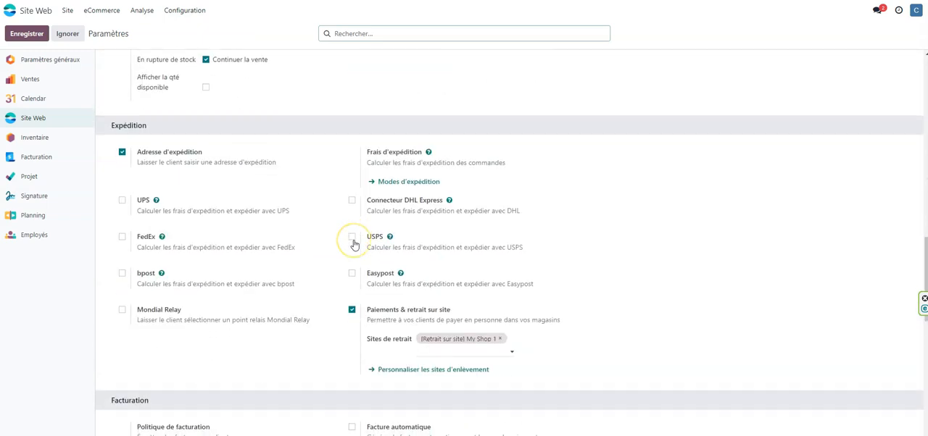
scroll(363, 127, up, 1)
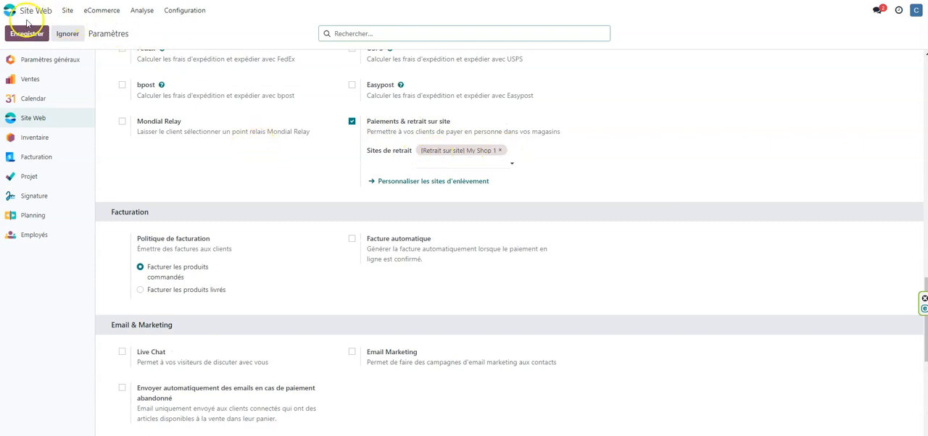
Step: Go back to the website's shop and add 3 units of "Lot Stylos BAMBOU - 8 couleurs" to the cart
click(66, 11)
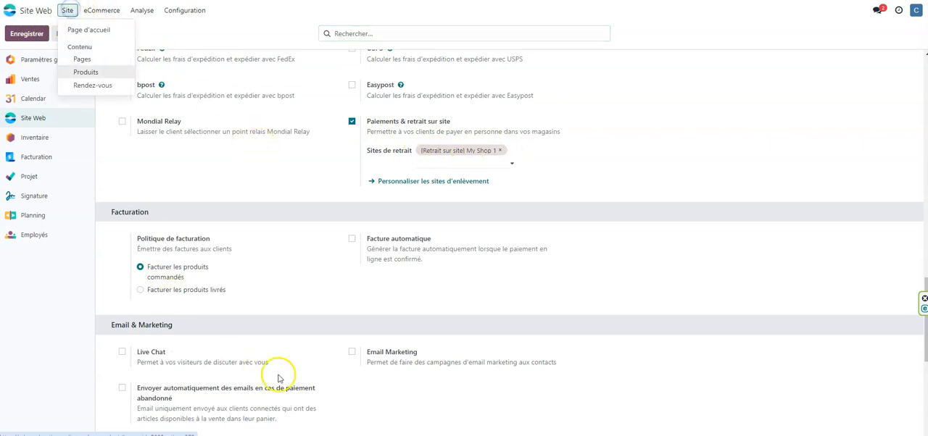
click(86, 32)
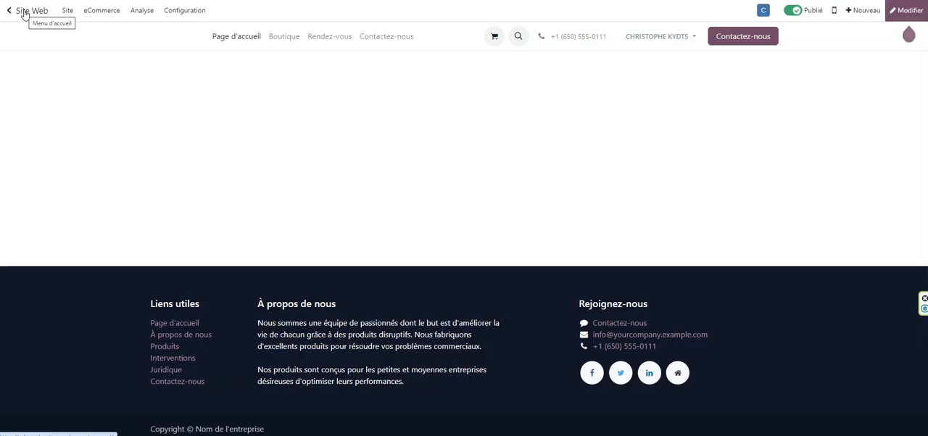
click(287, 37)
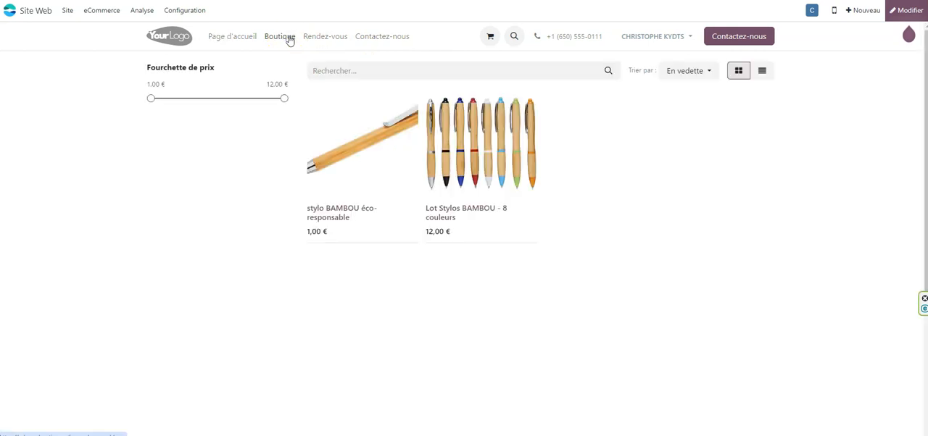
click(491, 154)
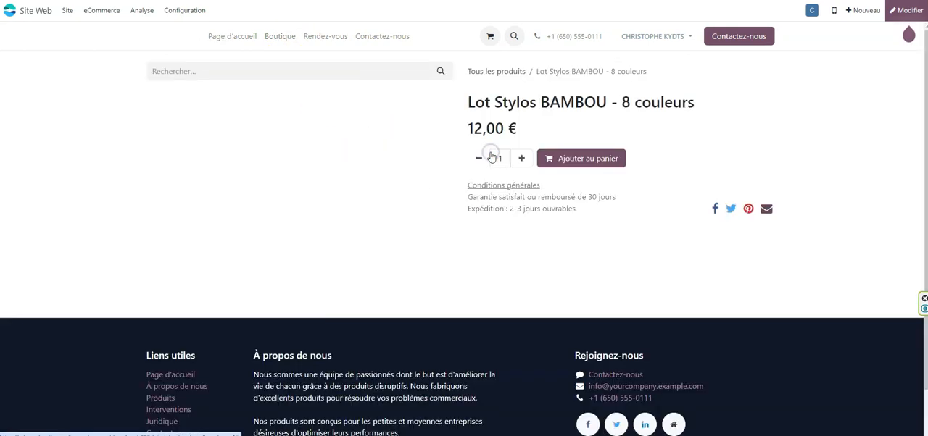
click(522, 158)
click(521, 158)
click(583, 162)
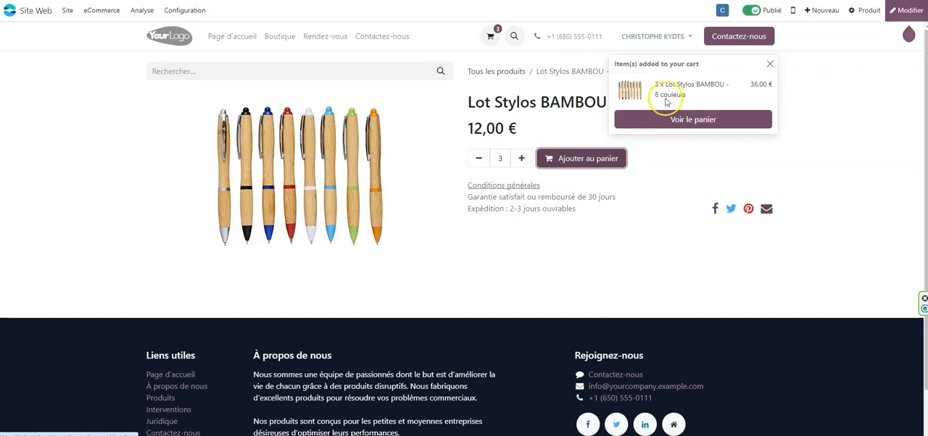
Step: Proceed from the cart to checkout, fill in the customer's phone number in the shipping address and save the address
click(685, 125)
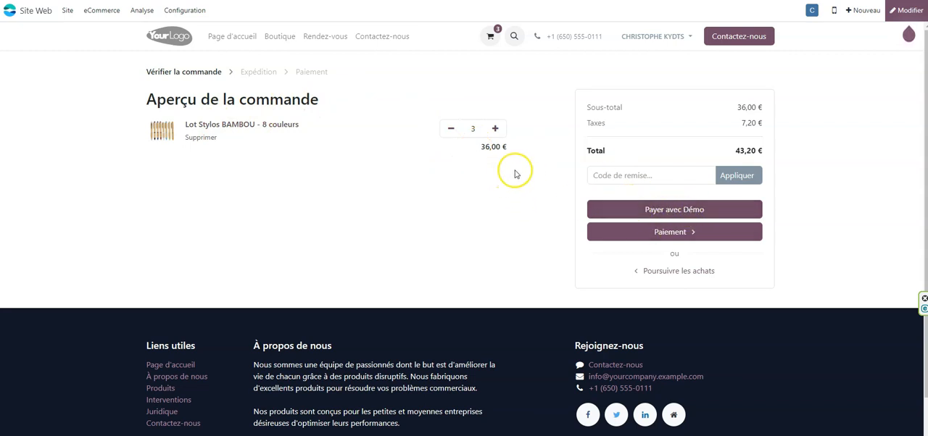
click(669, 234)
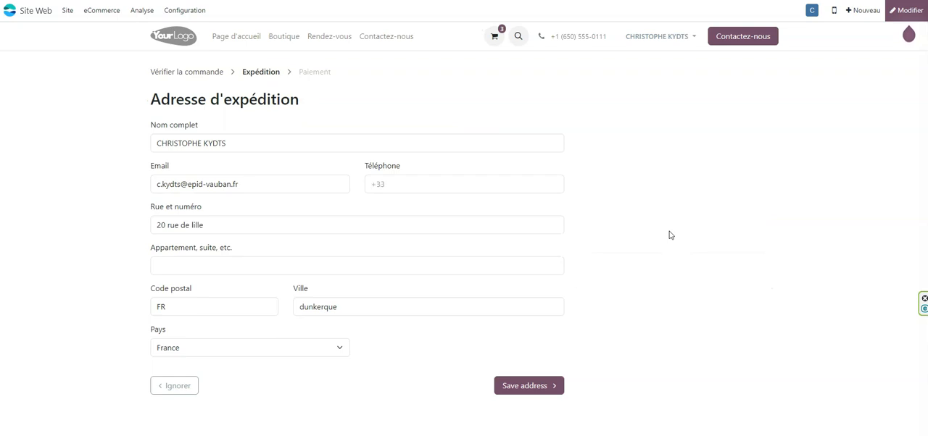
click(431, 184)
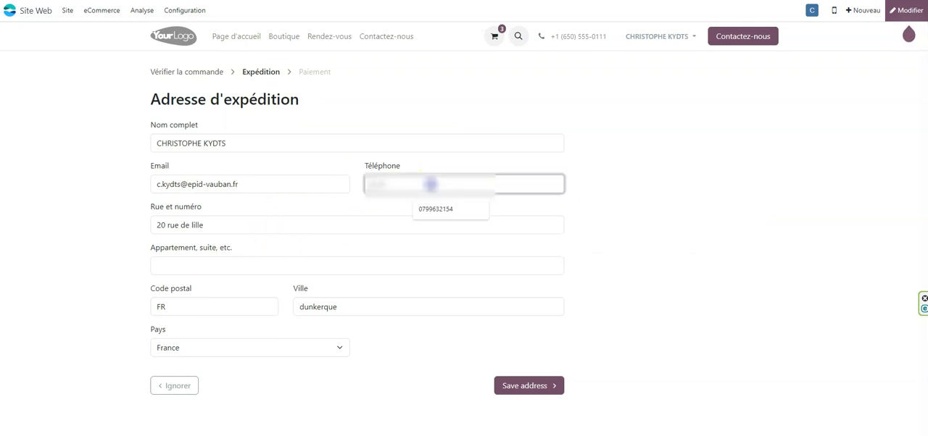
click(435, 209)
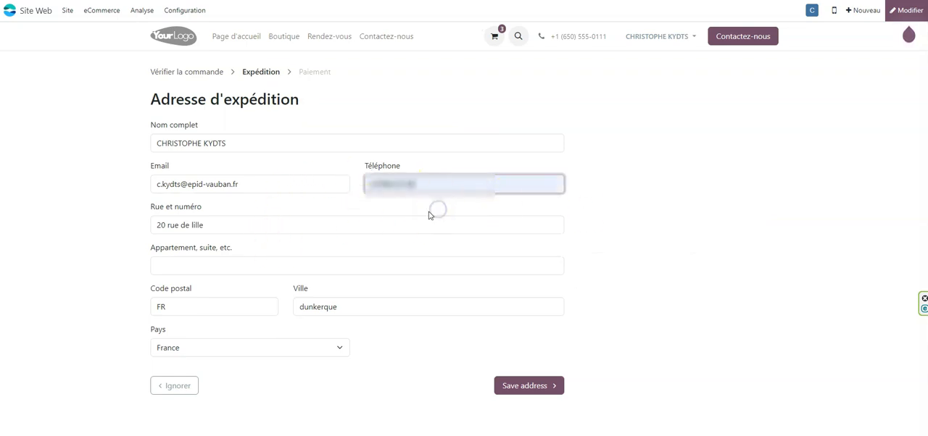
click(531, 387)
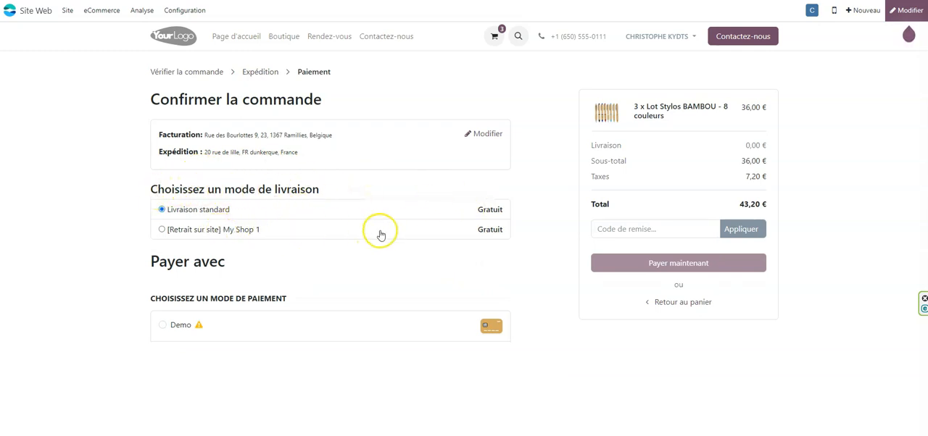
Step: Choose delivery by "[Retrait sur site] My Shop 1" with "Pay on site" payment, place the order and return to the shop
click(162, 230)
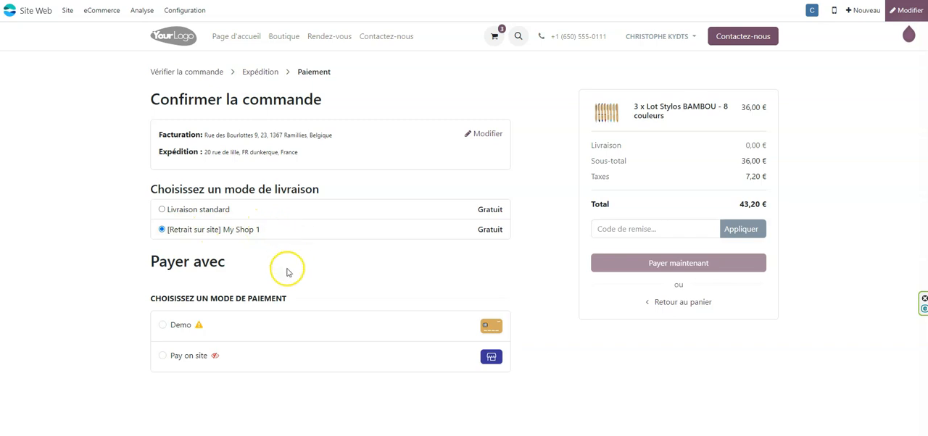
click(163, 356)
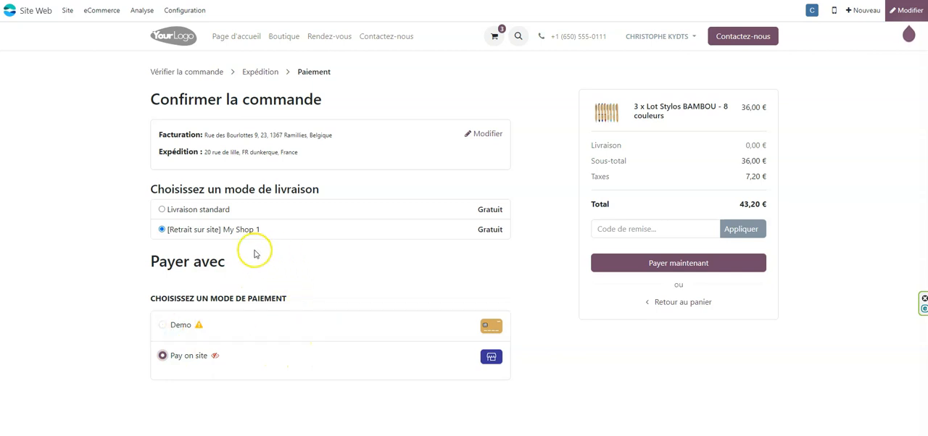
click(681, 270)
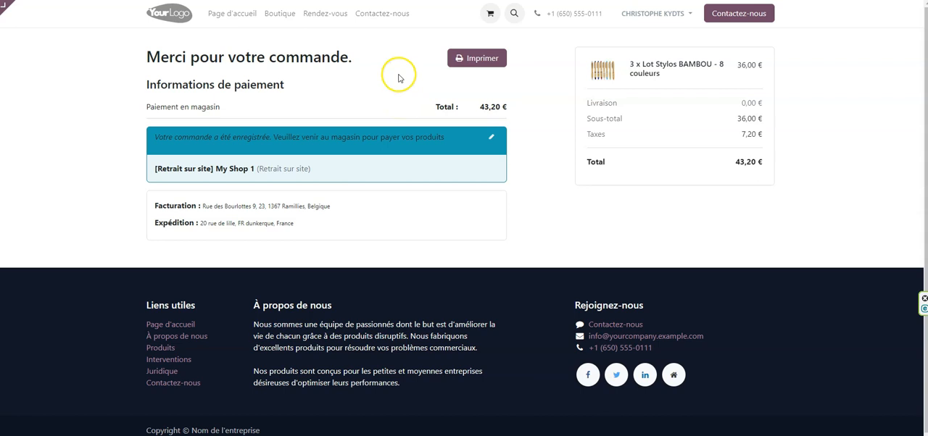
click(280, 15)
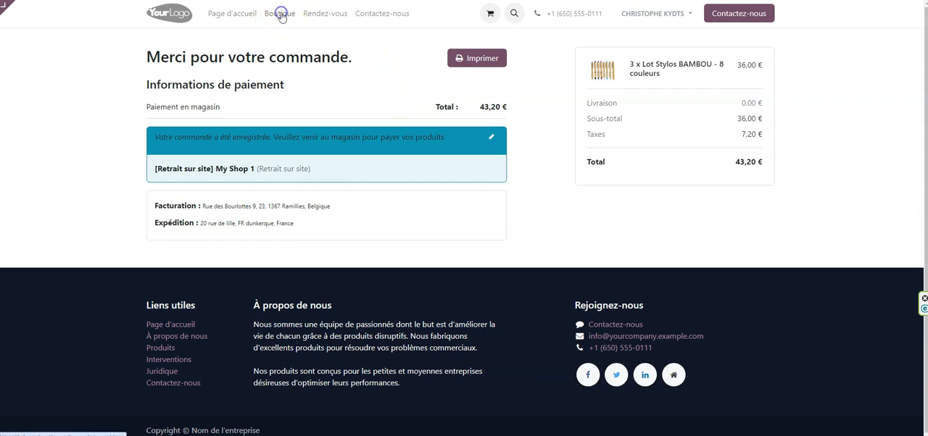